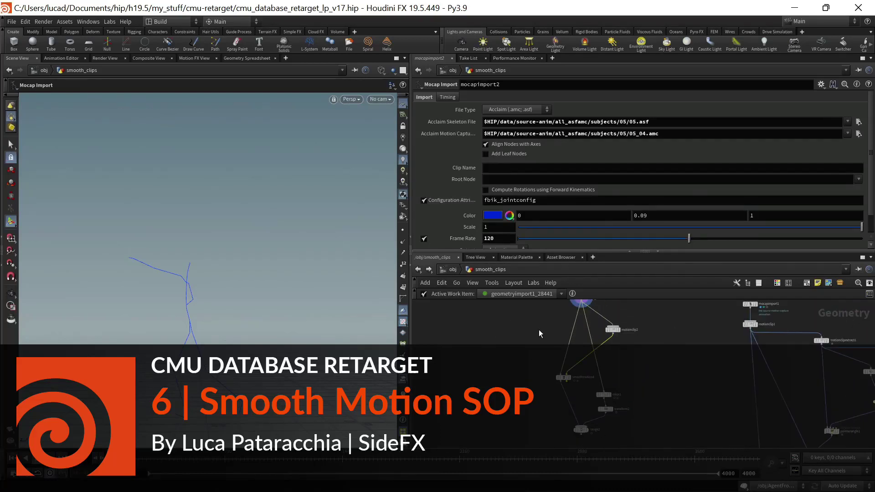
Select the smoothmotion4 node to examine its Mode and Filter Properties parameters
{"action": "scroll", "coordinate": [637, 352], "scroll_direction": "down", "scroll_amount": 4}
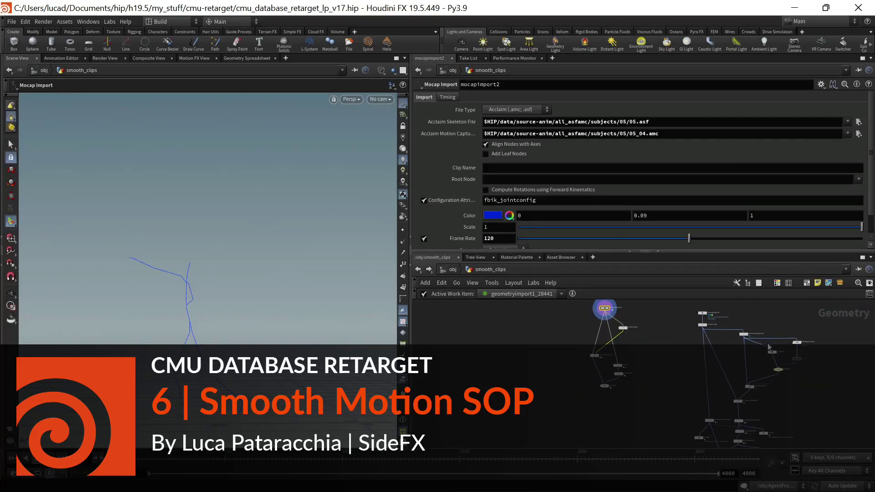
{"action": "scroll", "coordinate": [770, 389], "scroll_direction": "down", "scroll_amount": 3}
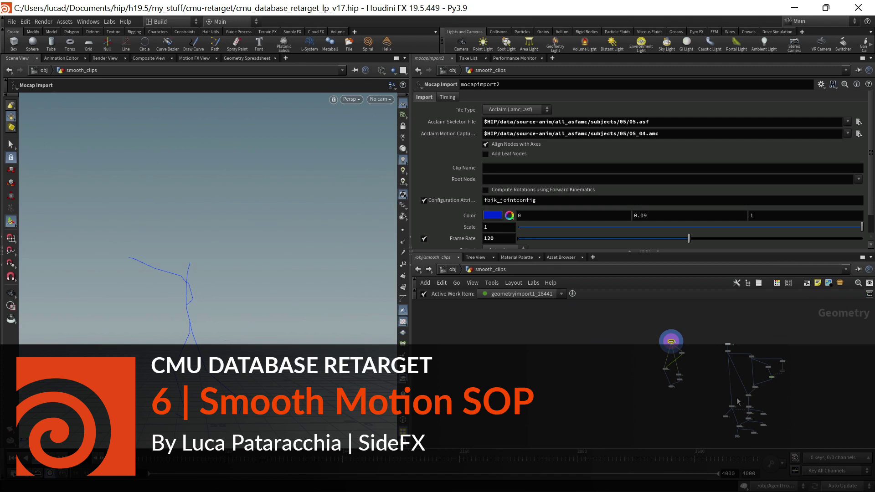
{"action": "scroll", "coordinate": [689, 365], "scroll_direction": "up", "scroll_amount": 3}
{"action": "scroll", "coordinate": [681, 395], "scroll_direction": "up", "scroll_amount": 5}
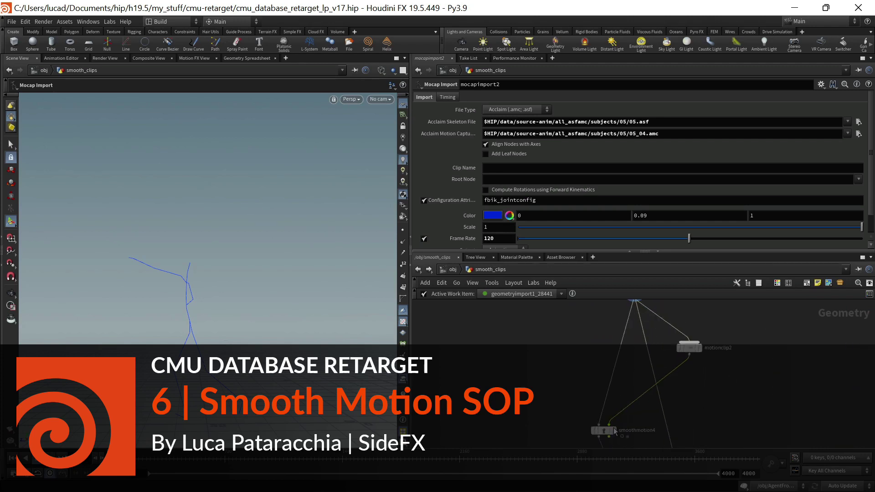
{"action": "left_click", "coordinate": [603, 430]}
{"action": "scroll", "coordinate": [725, 414], "scroll_direction": "down", "scroll_amount": 2}
{"action": "middle_click_drag", "start_coordinate": [724, 414], "coordinate": [717, 374]}
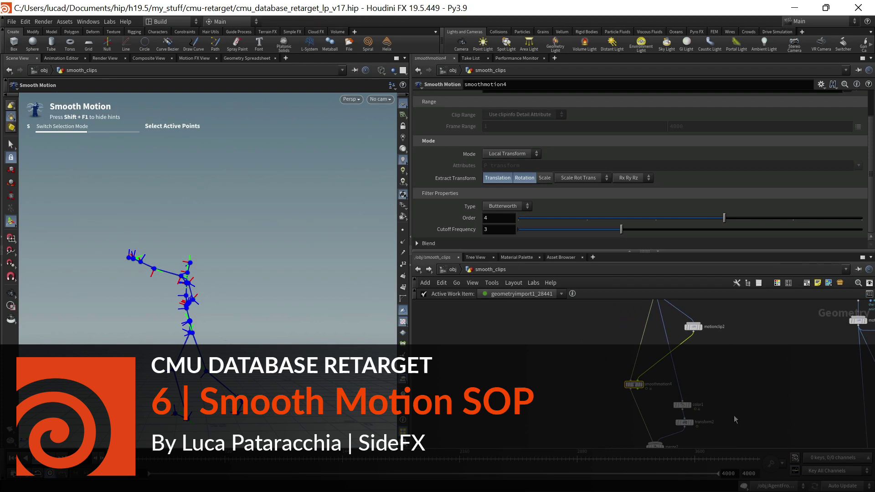
{"action": "middle_click_drag", "start_coordinate": [713, 382], "coordinate": [693, 395]}
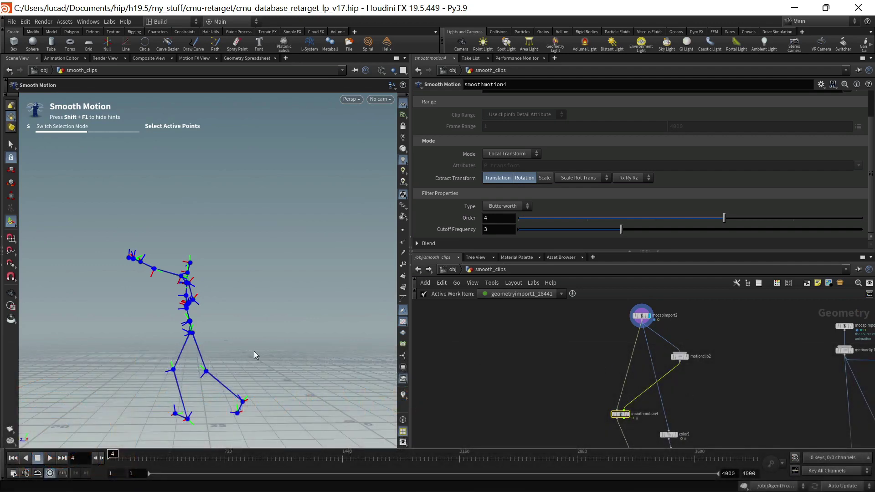
Select the mocapimport2 node and step back and forth through the frames to examine the imported mocap animation
{"action": "left_click", "coordinate": [642, 315]}
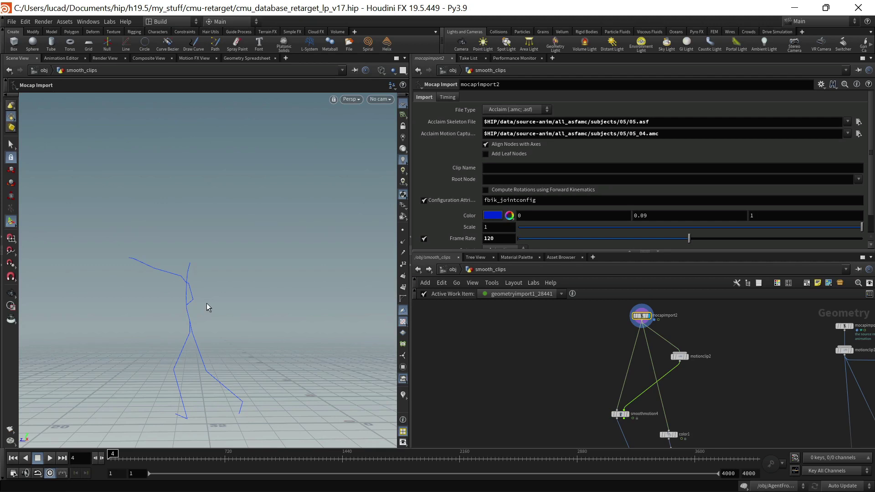
{"action": "key", "text": "Left"}
{"action": "key", "text": "Right"}
{"action": "key", "text": "Right"}
{"action": "key", "text": "Right"}
{"action": "key", "text": "Left"}
{"action": "key", "text": "Left"}
{"action": "key", "text": "Right"}
{"action": "key", "text": "Right"}
{"action": "key", "text": "Right"}
{"action": "key", "text": "Right"}
{"action": "key", "text": "Right"}
{"action": "key", "text": "Right"}
{"action": "key", "text": "Right"}
{"action": "key", "text": "Right"}
{"action": "key", "text": "Right"}
{"action": "key", "text": "Right"}
{"action": "key", "text": "Left"}
{"action": "key", "text": "Left"}
{"action": "key", "text": "Left"}
{"action": "key", "text": "Left"}
{"action": "key", "text": "Left"}
{"action": "key", "text": "Left"}
{"action": "key", "text": "Left"}
{"action": "key", "text": "Left"}
{"action": "key", "text": "Left"}
{"action": "key", "text": "Left"}
{"action": "key", "text": "Left"}
{"action": "key", "text": "Left"}
Display the motionclip2 node and examine the poses of the whole motion clip in the viewport
{"action": "scroll", "coordinate": [682, 377], "scroll_direction": "up", "scroll_amount": 2}
{"action": "scroll", "coordinate": [687, 378], "scroll_direction": "up", "scroll_amount": 1}
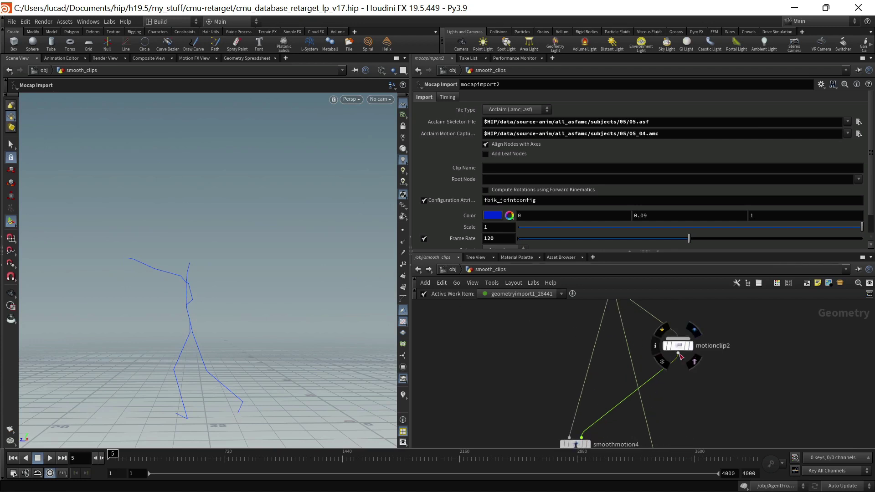
{"action": "scroll", "coordinate": [681, 358], "scroll_direction": "down", "scroll_amount": 3}
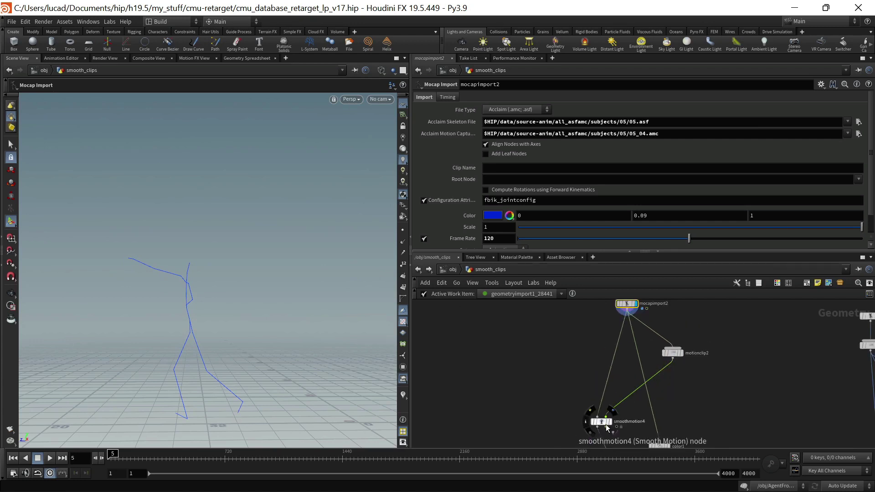
{"action": "scroll", "coordinate": [685, 354], "scroll_direction": "up", "scroll_amount": 2}
{"action": "left_click", "coordinate": [668, 357]}
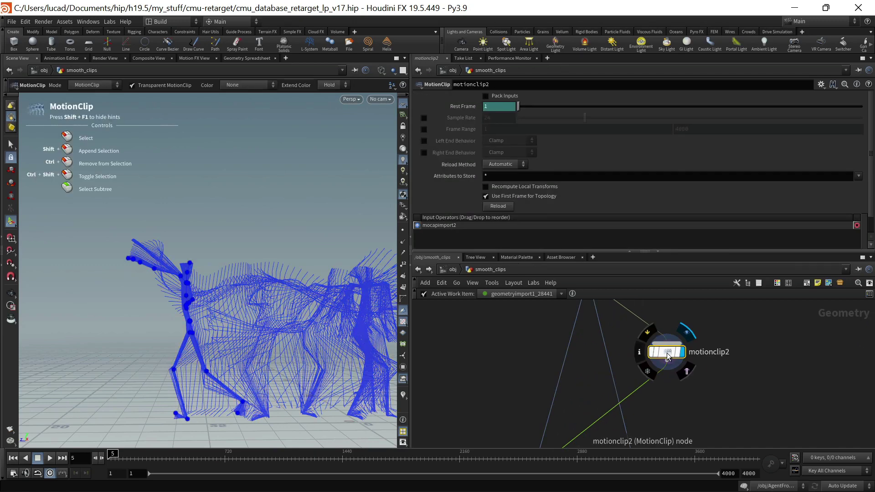
{"action": "left_click_drag", "start_coordinate": [254, 331], "coordinate": [168, 291], "text": "alt"}
{"action": "key", "text": "Return"}
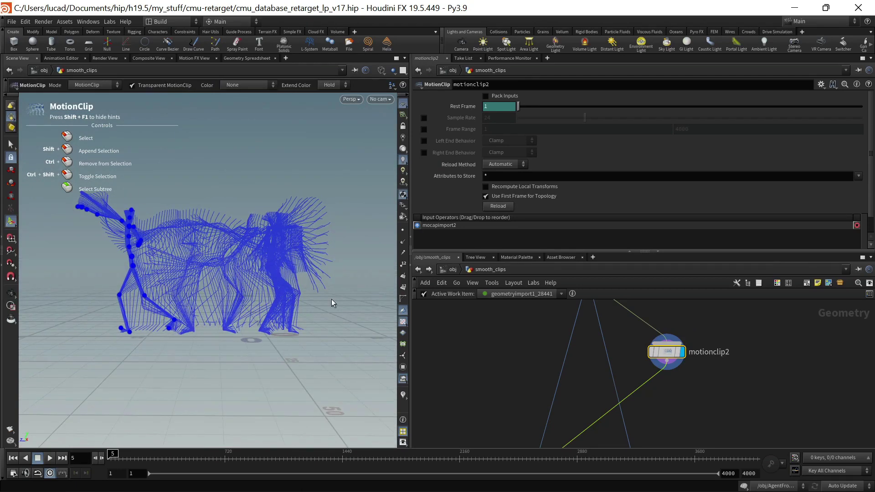
{"action": "scroll", "coordinate": [606, 389], "scroll_direction": "down", "scroll_amount": 3}
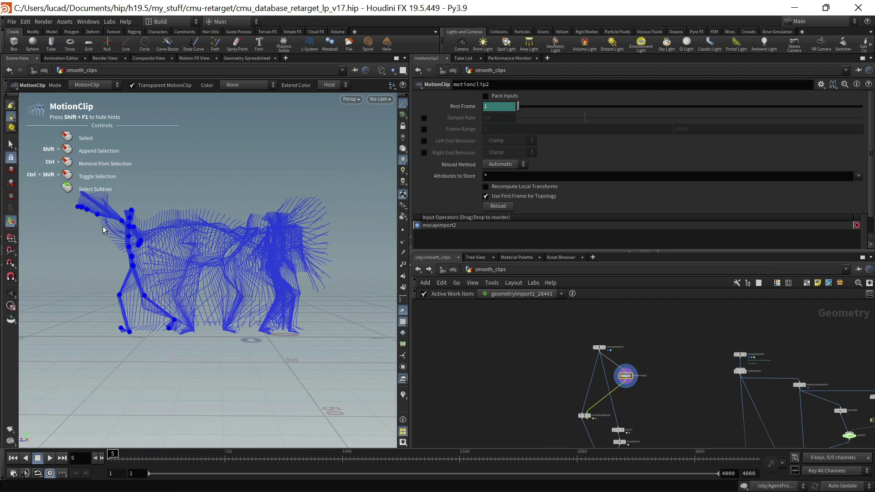
Display the smoothmotion4 node and examine the smoothed skeleton from several angles together with the Butterworth filter's Order parameter
{"action": "scroll", "coordinate": [595, 417], "scroll_direction": "up", "scroll_amount": 3}
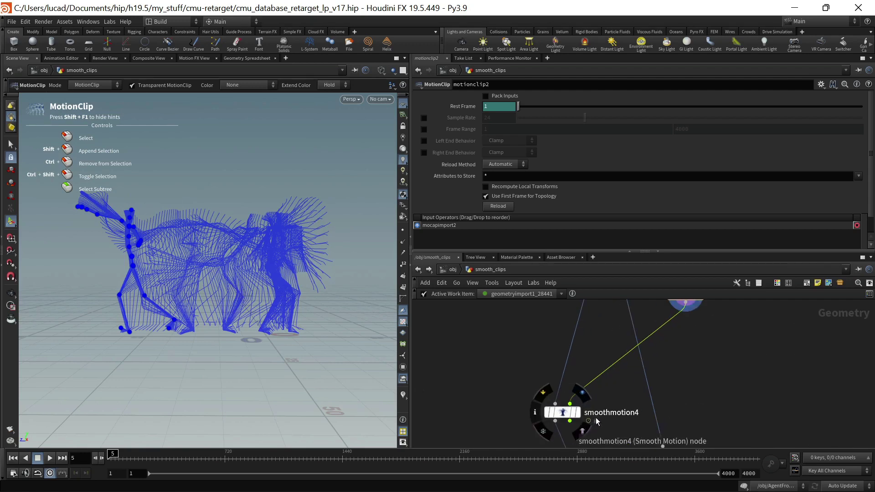
{"action": "left_click", "coordinate": [578, 413]}
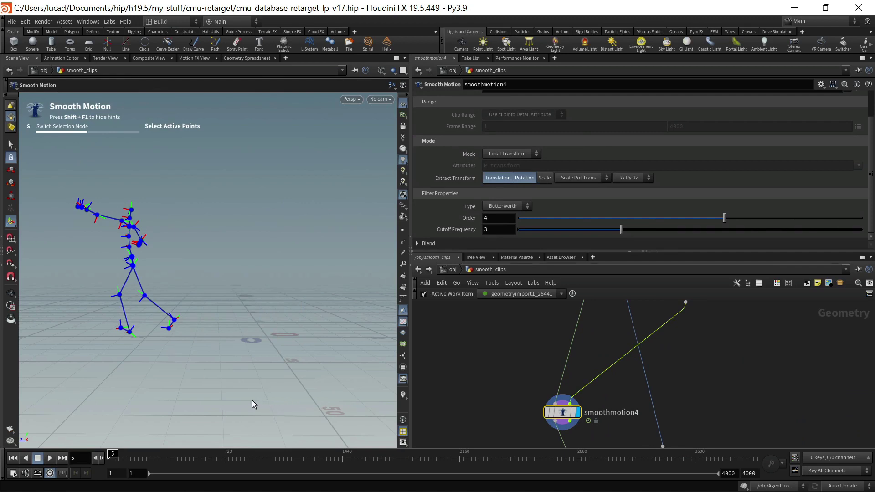
{"action": "left_click_drag", "start_coordinate": [179, 285], "coordinate": [206, 285], "text": "alt"}
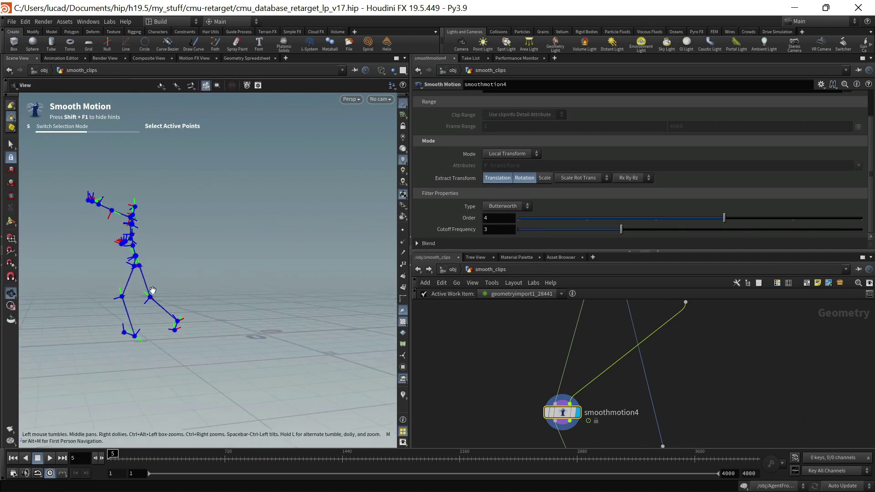
{"action": "left_click_drag", "start_coordinate": [153, 290], "coordinate": [268, 301], "text": "alt"}
{"action": "right_click_drag", "start_coordinate": [214, 300], "coordinate": [275, 273], "text": "alt"}
{"action": "key", "text": "Return"}
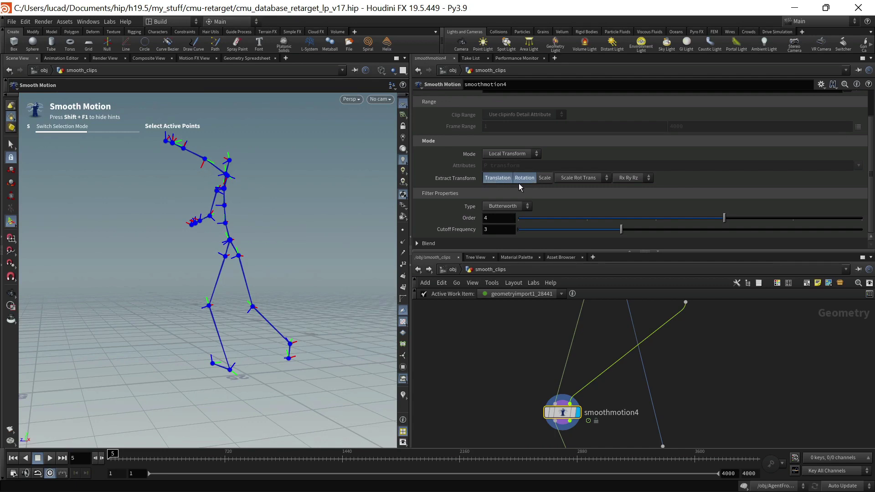
{"action": "left_click_drag", "start_coordinate": [234, 297], "coordinate": [201, 292], "text": "alt"}
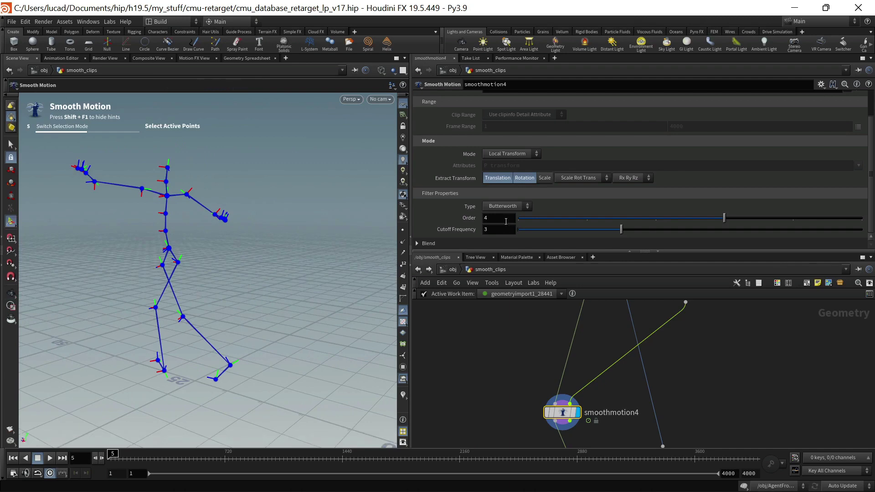
{"action": "key", "text": "Escape"}
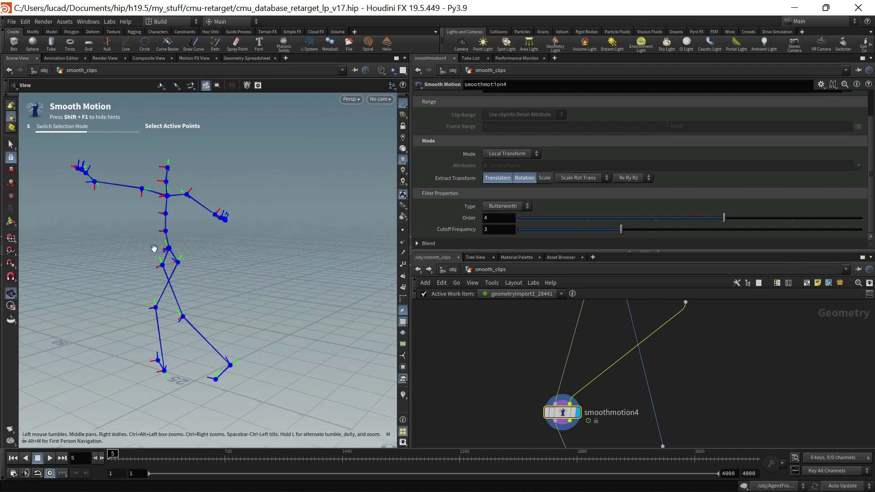
{"action": "left_click_drag", "start_coordinate": [154, 248], "coordinate": [226, 252]}
{"action": "key", "text": "Return"}
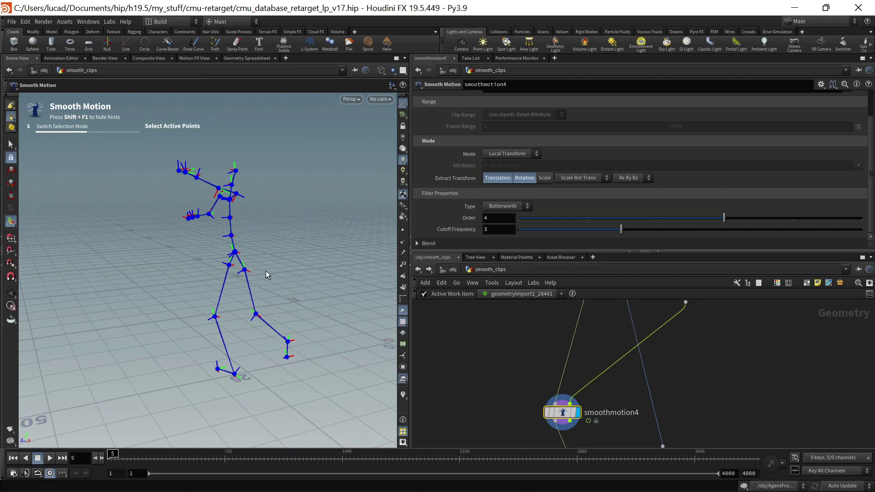
{"action": "key", "text": "Escape"}
{"action": "scroll", "coordinate": [265, 335], "scroll_direction": "up", "scroll_amount": 2}
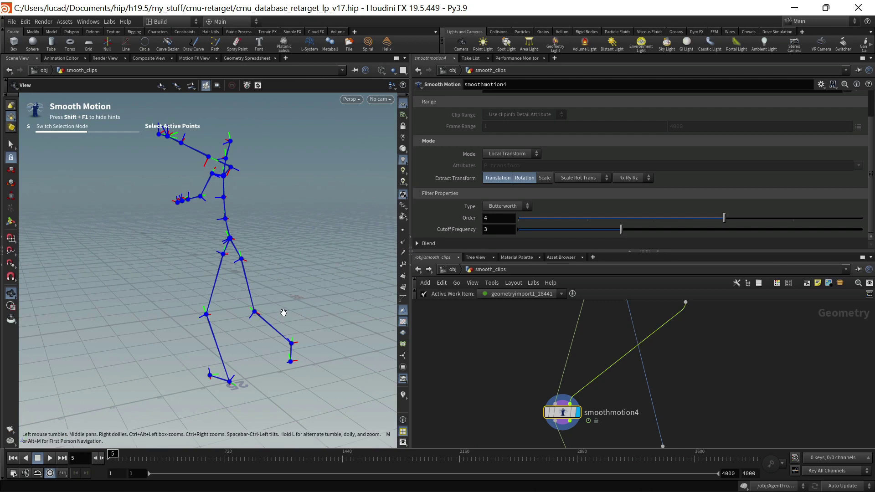
{"action": "key", "text": "Return"}
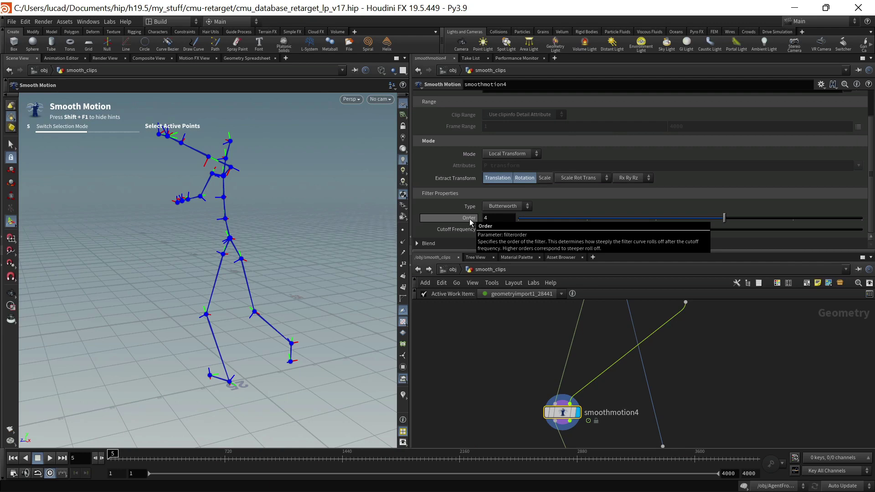
Scrub the timeline to frame 111 and examine the smoothed skeleton's pose from the side
{"action": "mouse_move", "coordinate": [564, 412]}
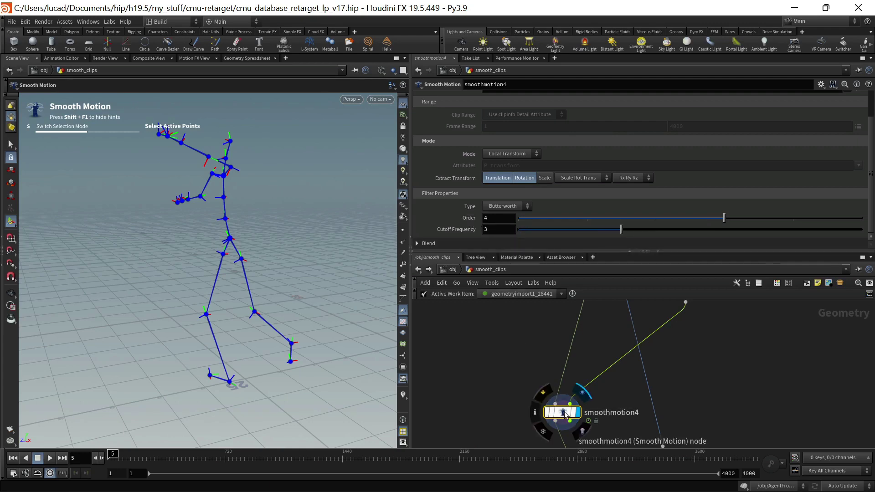
{"action": "left_click_drag", "start_coordinate": [287, 376], "coordinate": [278, 367], "text": "alt"}
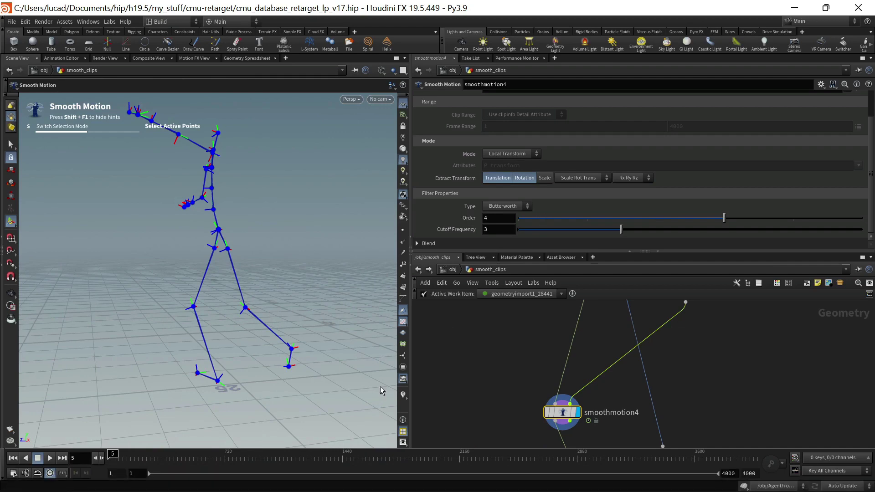
{"action": "left_click", "coordinate": [115, 457]}
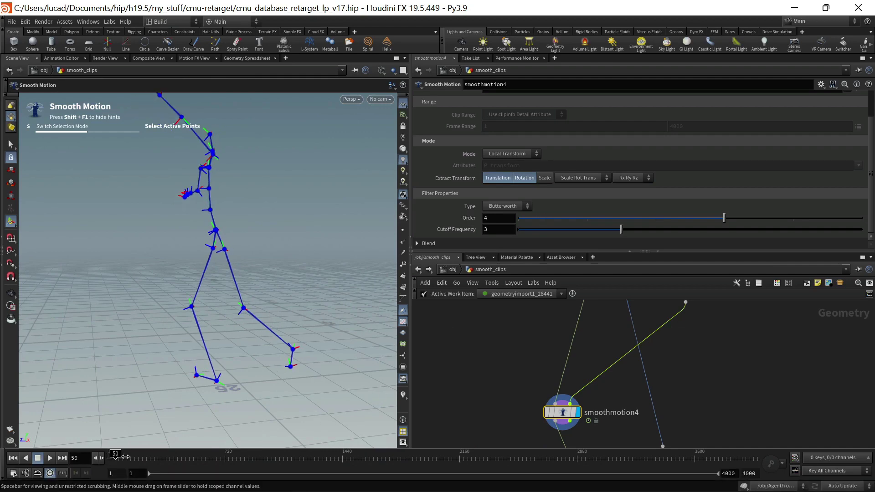
{"action": "left_click_drag", "start_coordinate": [125, 457], "coordinate": [133, 457]}
{"action": "right_click_drag", "start_coordinate": [308, 360], "coordinate": [257, 349], "text": "alt"}
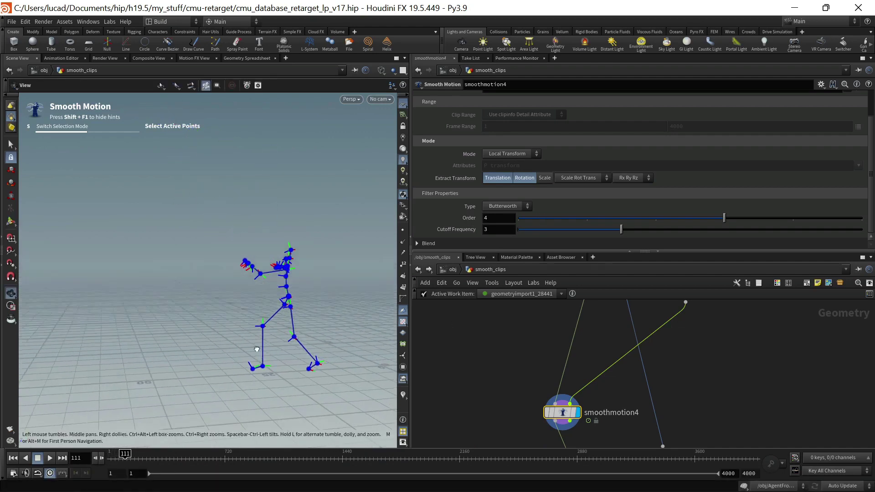
{"action": "left_click_drag", "start_coordinate": [256, 349], "coordinate": [226, 340], "text": "alt"}
{"action": "right_click_drag", "start_coordinate": [227, 340], "coordinate": [259, 328], "text": "alt"}
{"action": "left_click_drag", "start_coordinate": [260, 329], "coordinate": [272, 328], "text": "alt"}
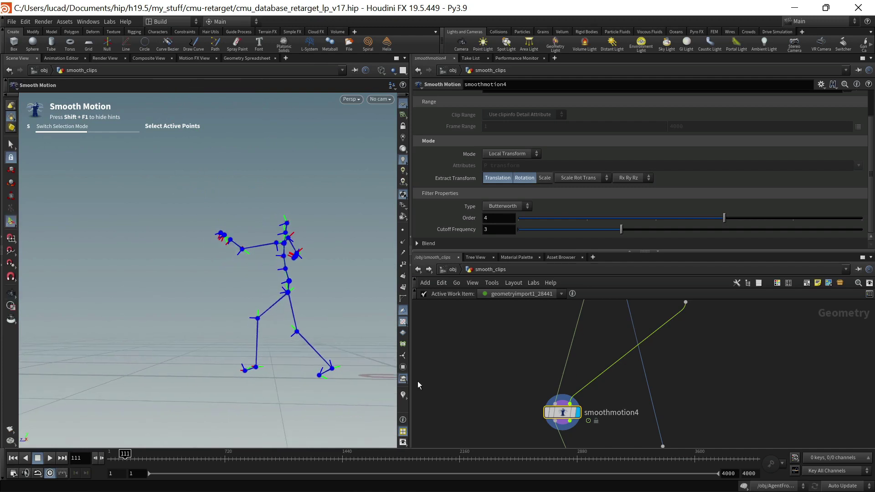
Step the smoothed animation back to frame 102, play it in reverse, and stop at frame 17
{"action": "key", "text": "Left"}
{"action": "key", "text": "Left"}
{"action": "key", "text": "Left"}
{"action": "key", "text": "Left"}
{"action": "key", "text": "Left"}
{"action": "key", "text": "Left"}
{"action": "key", "text": "Left"}
{"action": "key", "text": "Left"}
{"action": "key", "text": "Left"}
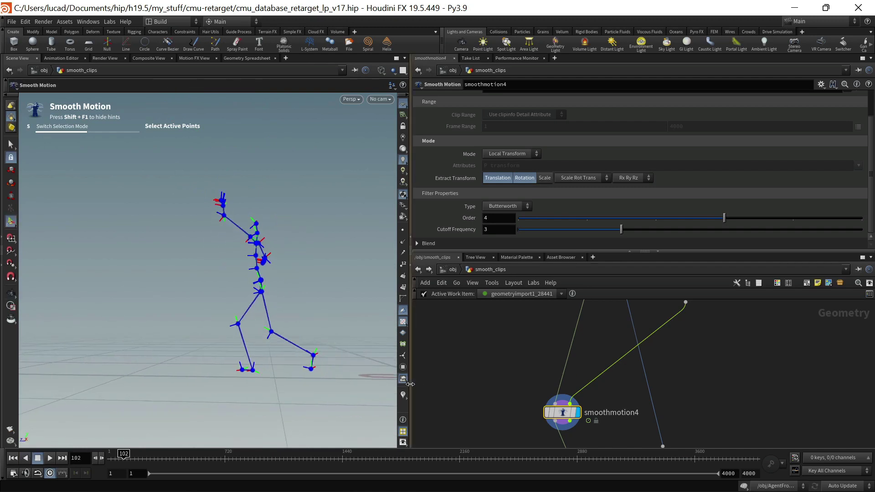
{"action": "key", "text": "Up"}
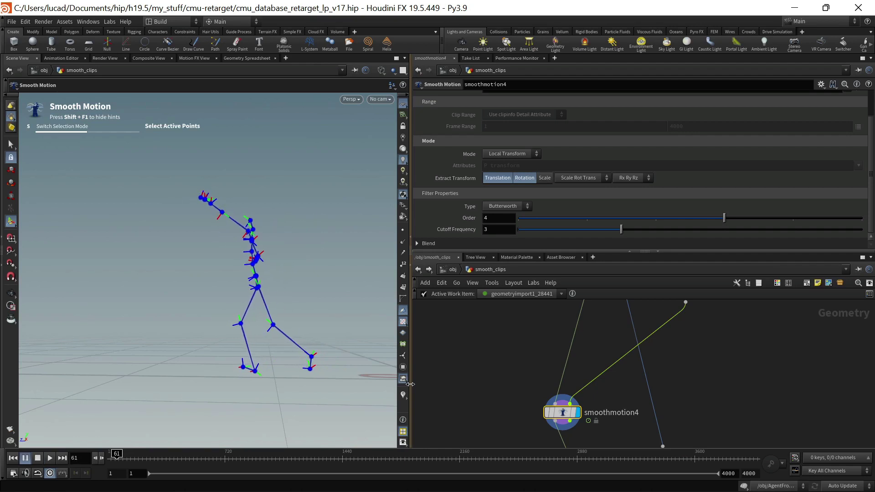
{"action": "key", "text": "Down"}
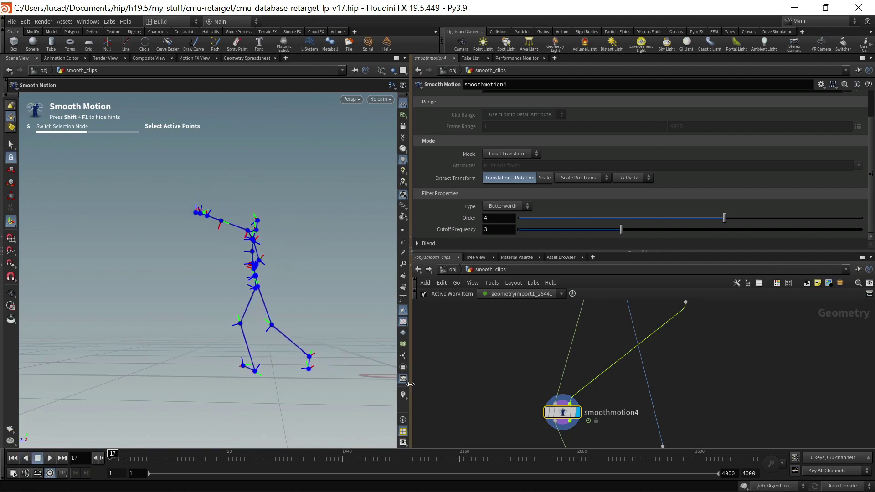
Display the merge2 node and compare the smoothed blue skeleton with the red original in the viewport
{"action": "scroll", "coordinate": [561, 411], "scroll_direction": "down", "scroll_amount": 5}
{"action": "scroll", "coordinate": [573, 362], "scroll_direction": "up", "scroll_amount": 8}
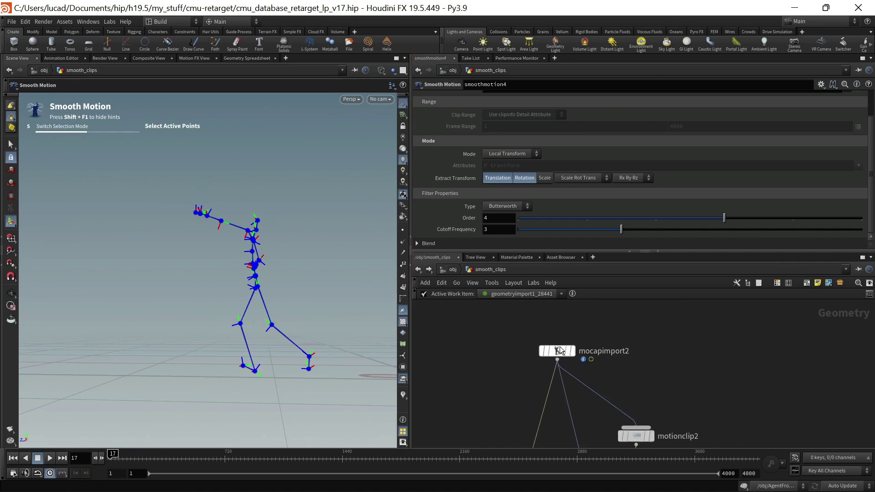
{"action": "mouse_move", "coordinate": [573, 358]}
{"action": "scroll", "coordinate": [496, 391], "scroll_direction": "down", "scroll_amount": 7}
{"action": "middle_click_drag", "start_coordinate": [501, 386], "coordinate": [545, 317]}
{"action": "scroll", "coordinate": [573, 440], "scroll_direction": "up", "scroll_amount": 1}
{"action": "scroll", "coordinate": [573, 439], "scroll_direction": "up", "scroll_amount": 3}
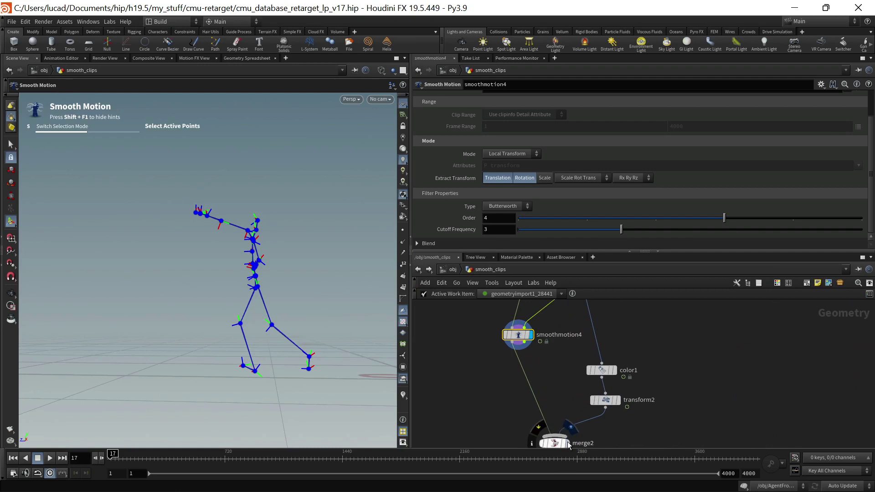
{"action": "left_click", "coordinate": [565, 439]}
{"action": "scroll", "coordinate": [254, 382], "scroll_direction": "up", "scroll_amount": 3}
{"action": "left_click_drag", "start_coordinate": [255, 383], "coordinate": [292, 348], "text": "alt"}
{"action": "scroll", "coordinate": [490, 378], "scroll_direction": "down", "scroll_amount": 3}
{"action": "scroll", "coordinate": [525, 408], "scroll_direction": "up", "scroll_amount": 3}
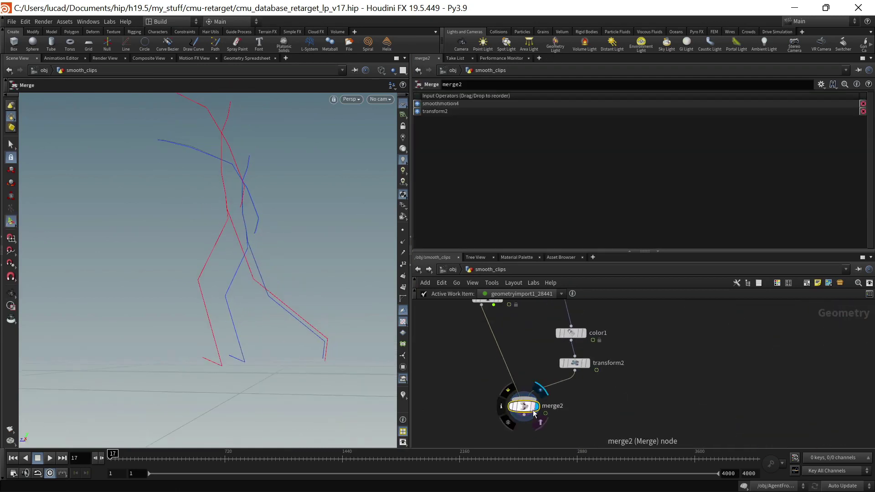
{"action": "mouse_move", "coordinate": [291, 370]}
{"action": "left_mouse_down"}
{"action": "mouse_move", "coordinate": [299, 361]}
{"action": "mouse_move", "coordinate": [279, 364]}
{"action": "left_mouse_up"}
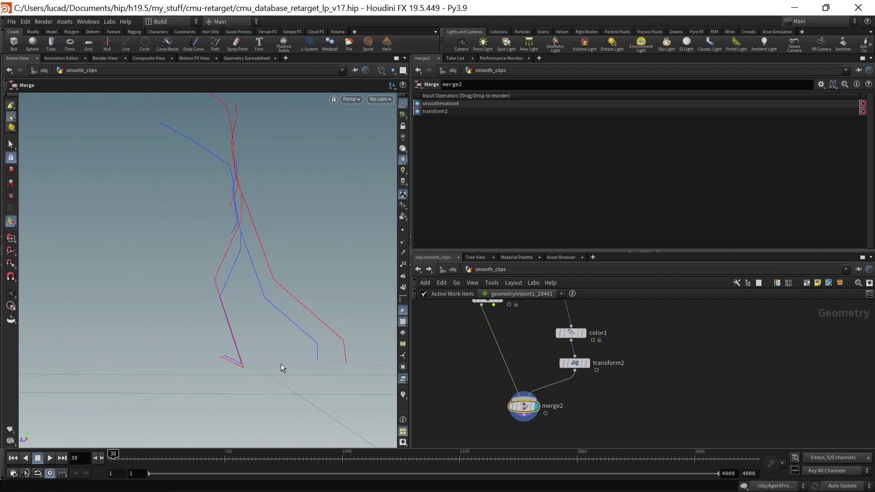
{"action": "key", "text": "Escape"}
{"action": "left_click_drag", "start_coordinate": [289, 318], "coordinate": [285, 372]}
Select the smoothmotion4 node while keeping merge2 displayed, showing the filter parameters beside the comparison
{"action": "scroll", "coordinate": [612, 429], "scroll_direction": "down", "scroll_amount": 5}
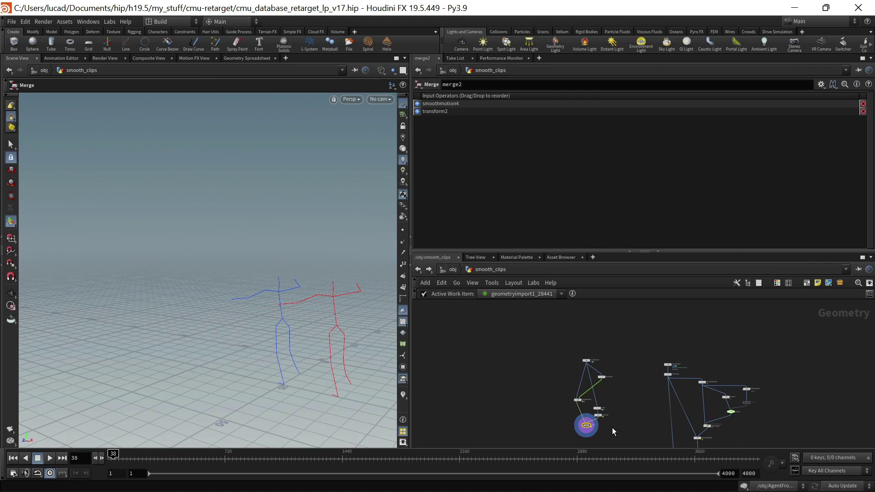
{"action": "scroll", "coordinate": [613, 429], "scroll_direction": "down", "scroll_amount": 3}
{"action": "middle_click_drag", "start_coordinate": [612, 428], "coordinate": [611, 401]}
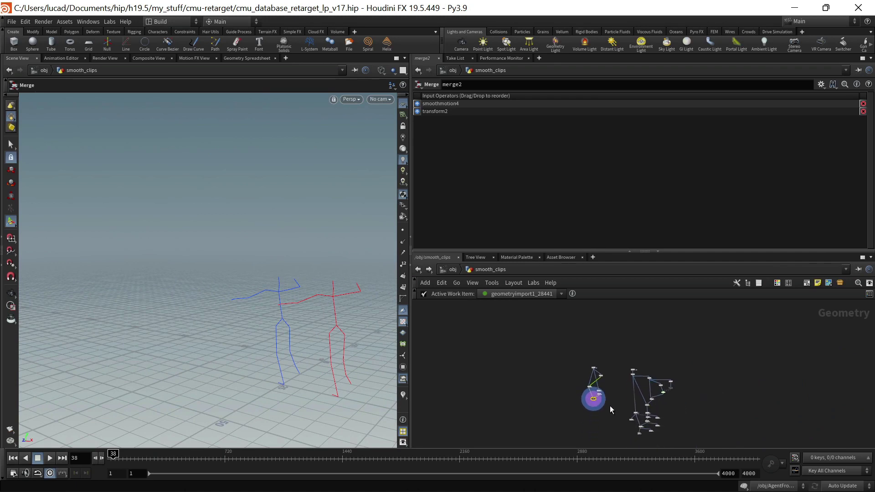
{"action": "scroll", "coordinate": [598, 396], "scroll_direction": "up", "scroll_amount": 6}
{"action": "left_click", "coordinate": [595, 379]}
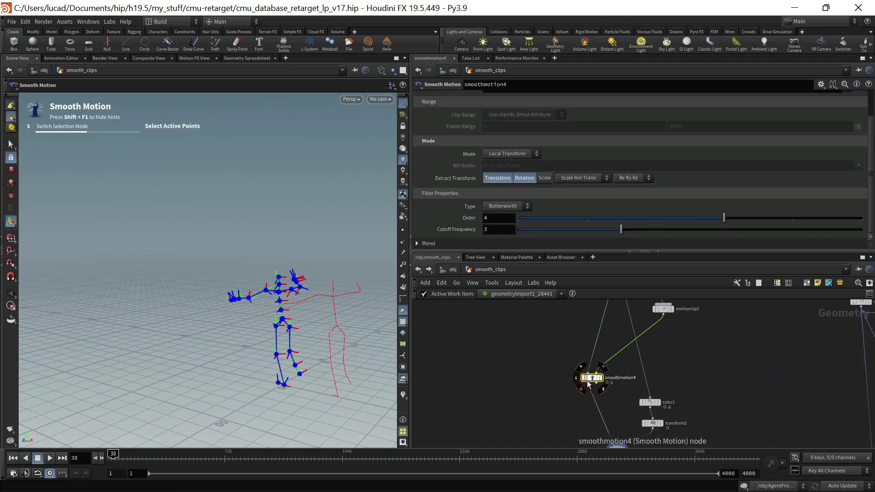
Examine the smoothed blue skeleton beside the red original closer up and from another angle
{"action": "key", "text": "Escape"}
{"action": "mouse_move", "coordinate": [218, 369]}
{"action": "left_mouse_down"}
{"action": "mouse_move", "coordinate": [205, 363]}
{"action": "mouse_move", "coordinate": [225, 365]}
{"action": "left_mouse_up"}
{"action": "right_click_drag", "start_coordinate": [244, 380], "coordinate": [305, 336], "text": "alt"}
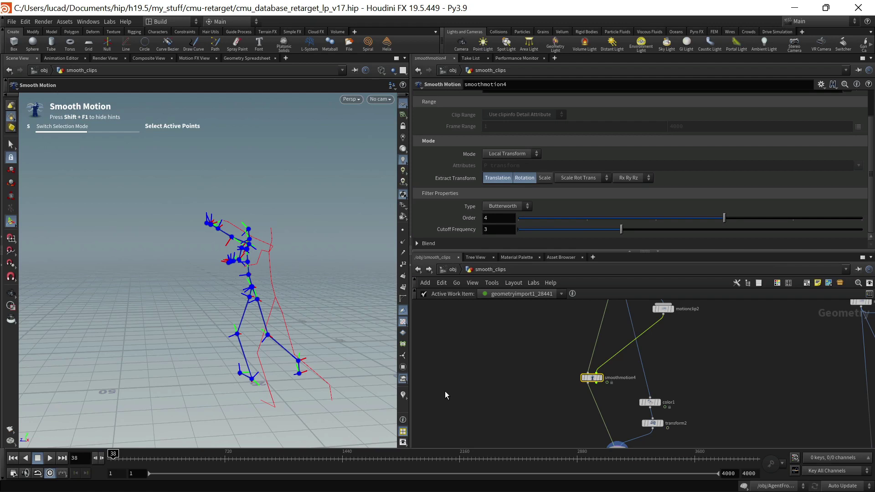
Leave the smooth_clips network for the object level and select the AgentFromSOPs2 node
{"action": "scroll", "coordinate": [508, 396], "scroll_direction": "down", "scroll_amount": 3}
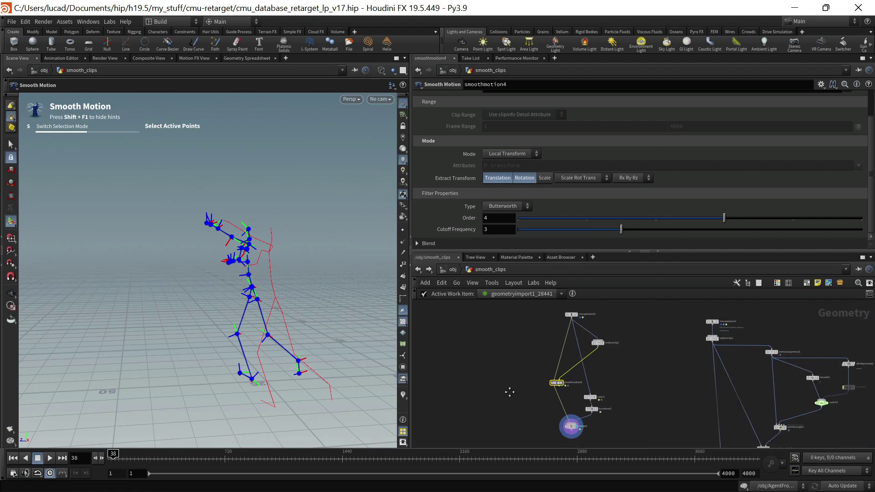
{"action": "left_click", "coordinate": [505, 386]}
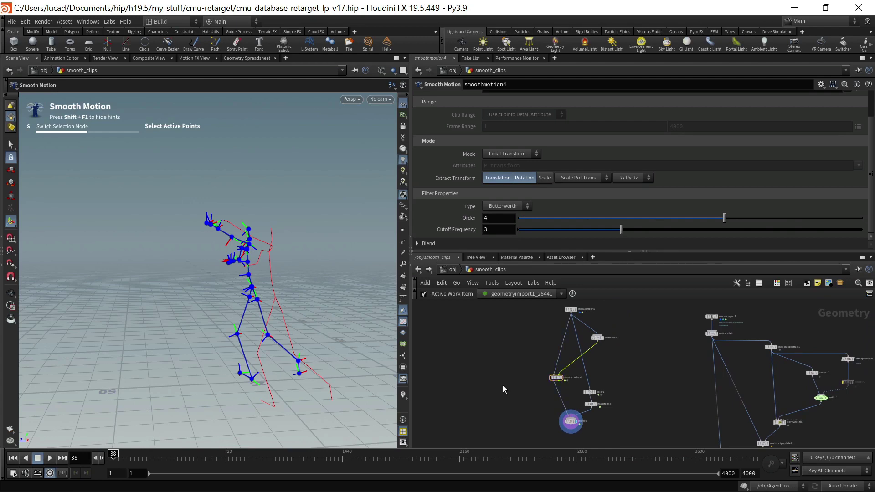
{"action": "key", "text": "u"}
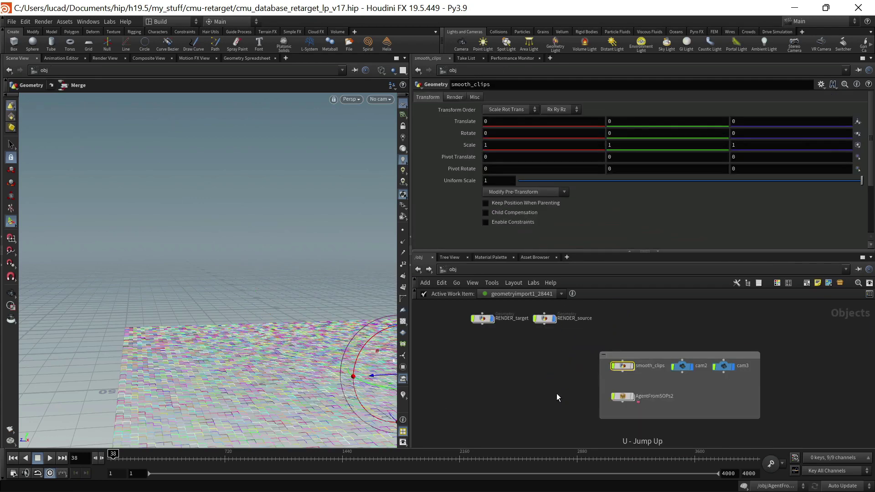
{"action": "key", "text": "space+g"}
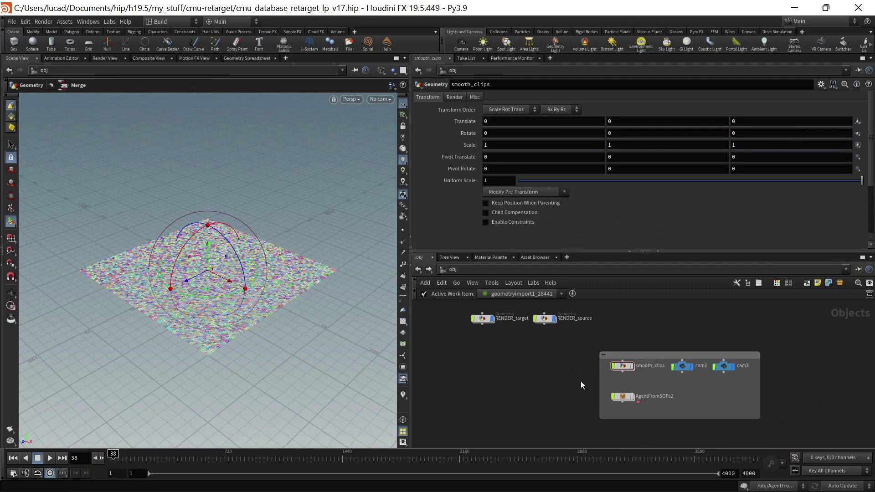
{"action": "scroll", "coordinate": [624, 389], "scroll_direction": "up", "scroll_amount": 2}
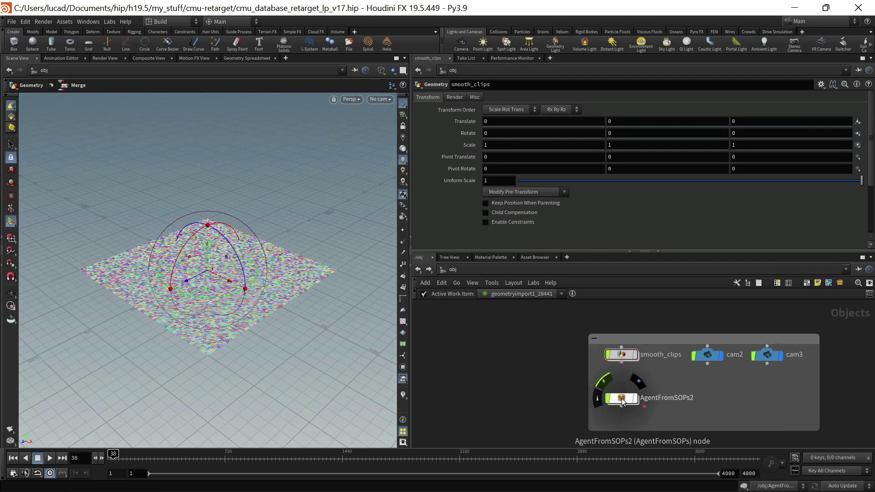
{"action": "left_click", "coordinate": [622, 400]}
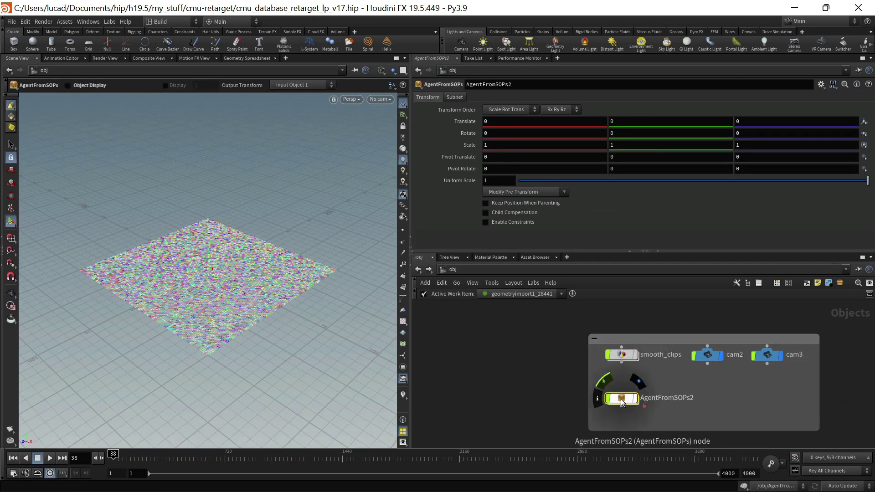